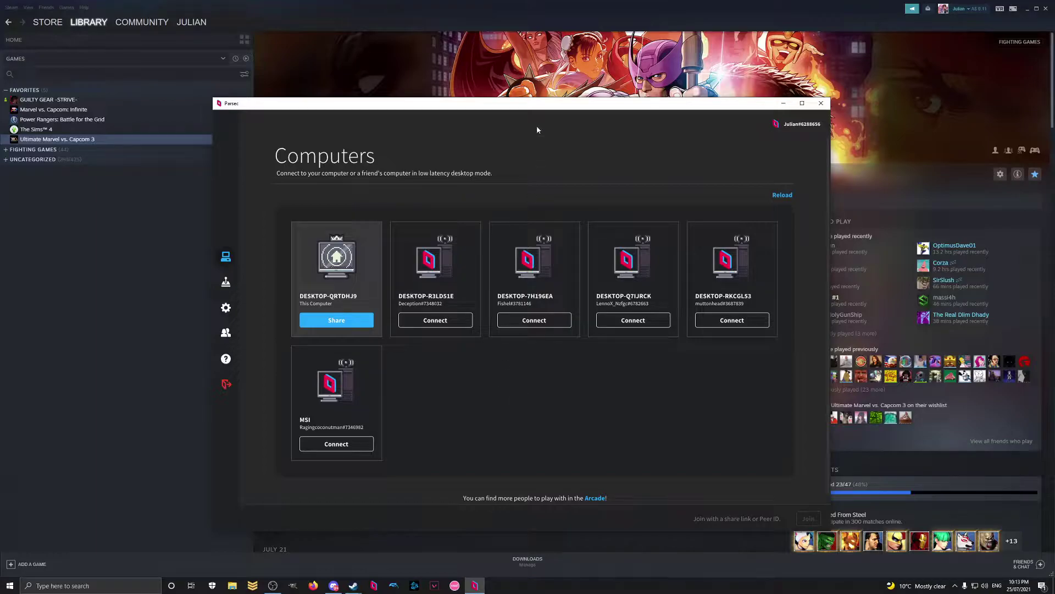
Search the Friends list for the friend's Parsec ID and send them a friend request
drag(554, 106, 558, 94)
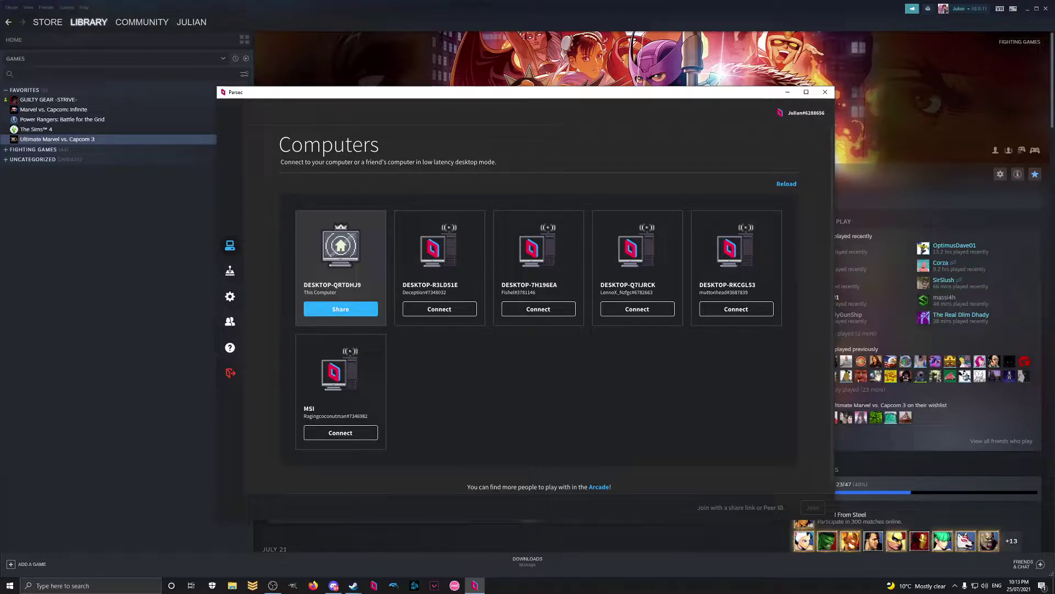
key(alt+Tab)
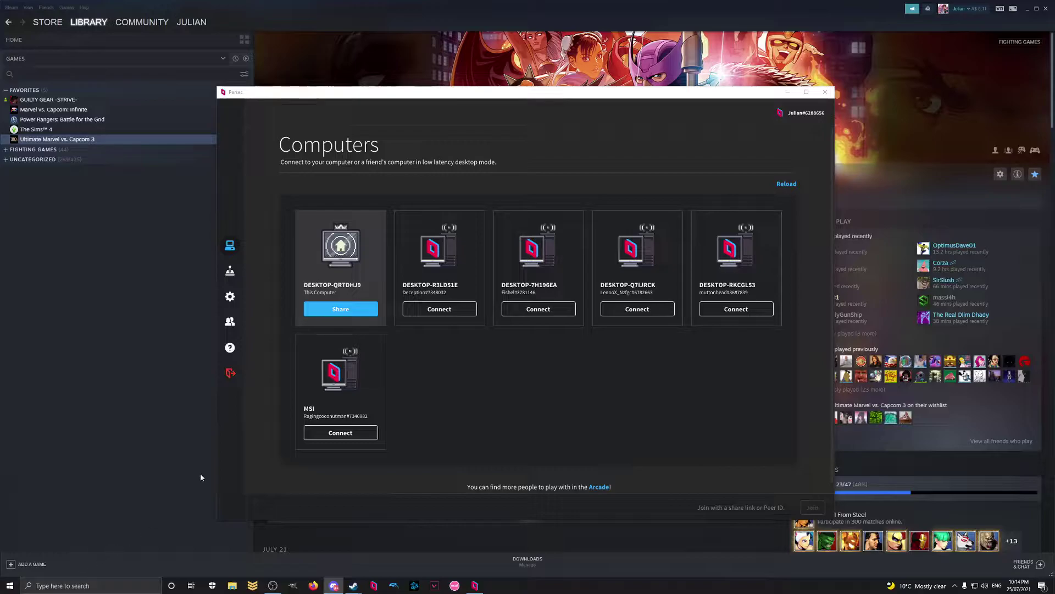
click(231, 323)
click(273, 230)
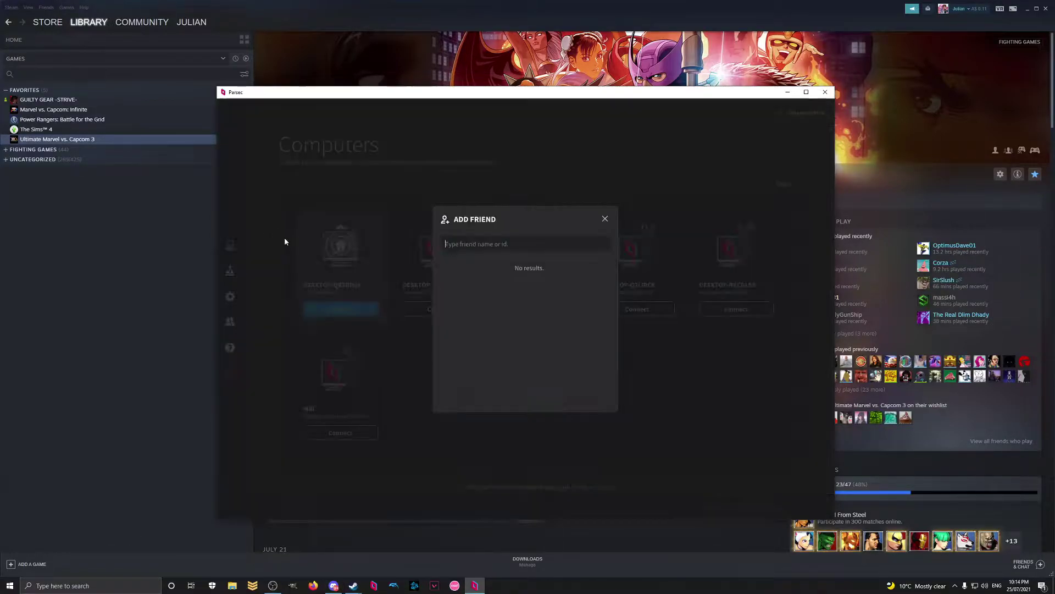
text(Enkeros#972522)
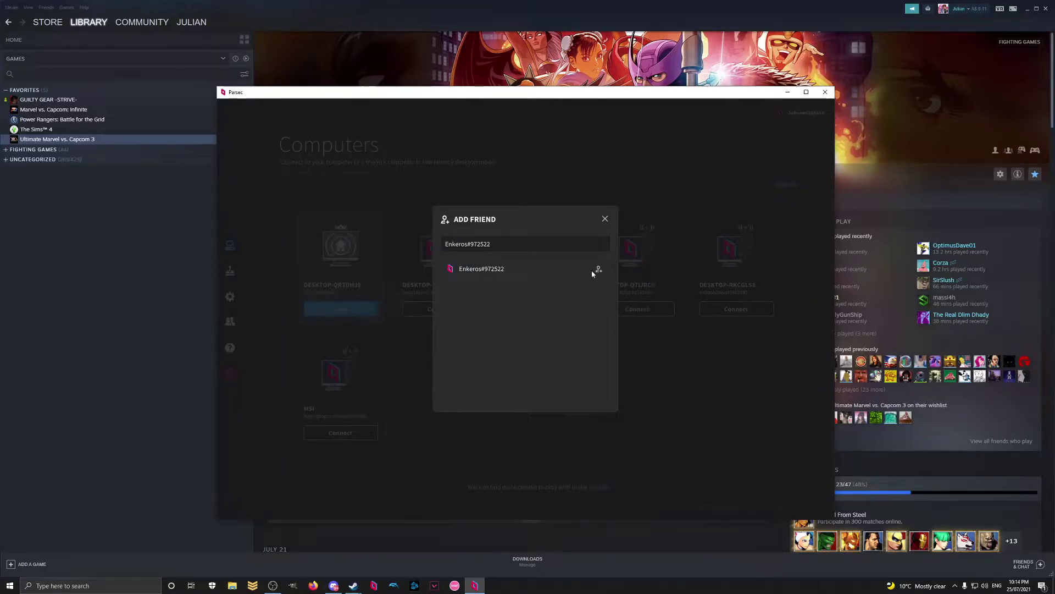
click(598, 269)
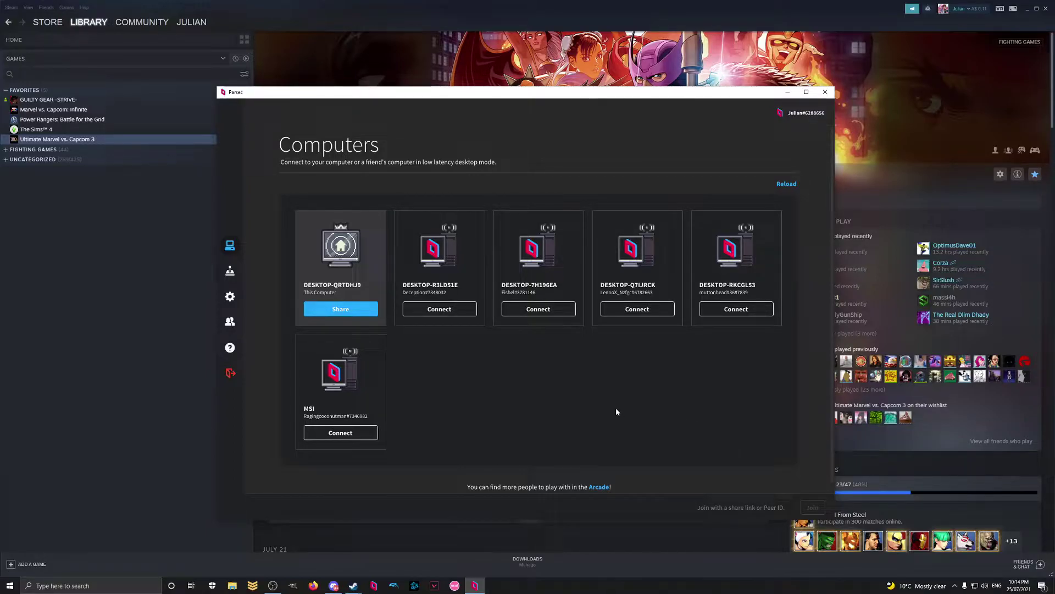
Reload the Computers list, accept Enkeros's guest connection request, and return to Steam
click(230, 270)
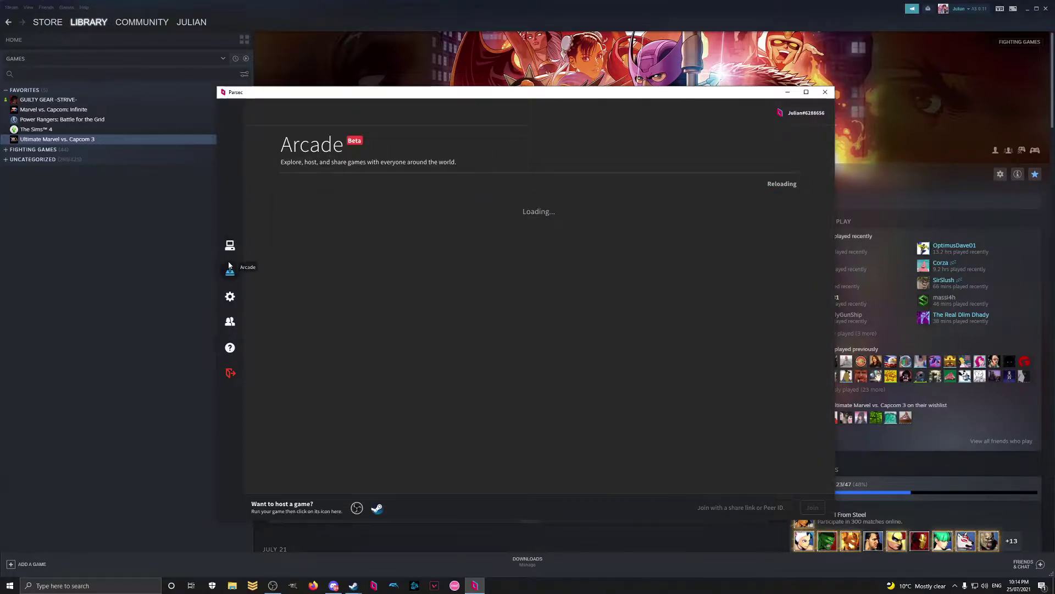
click(230, 246)
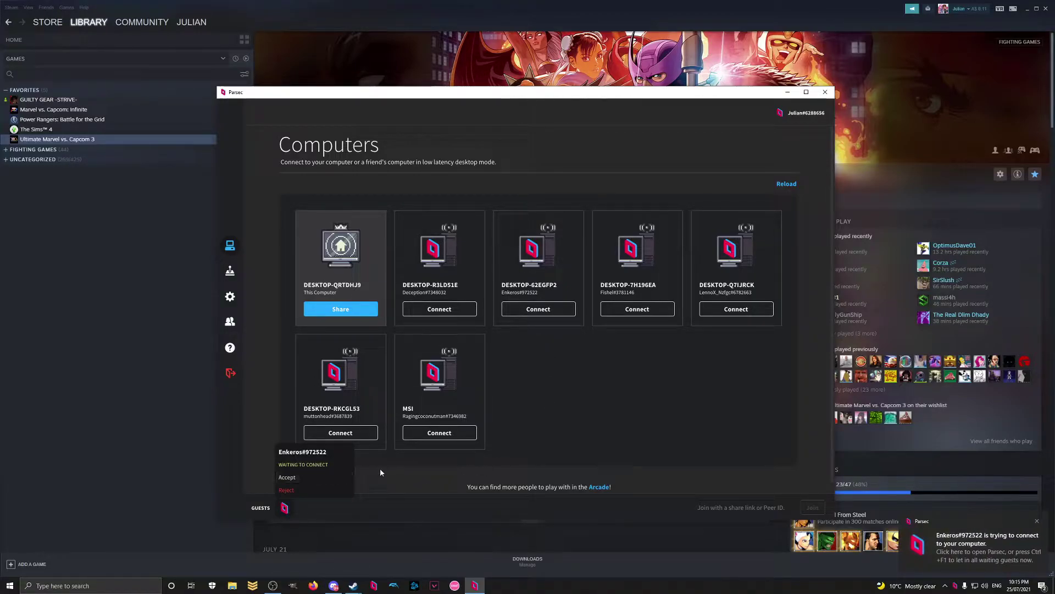
click(306, 476)
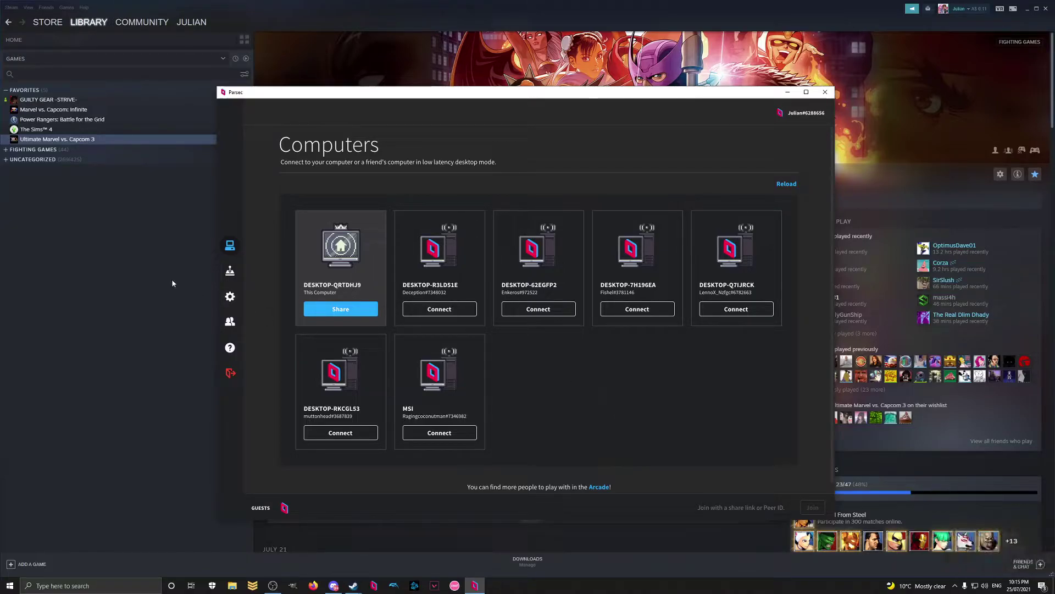
click(153, 280)
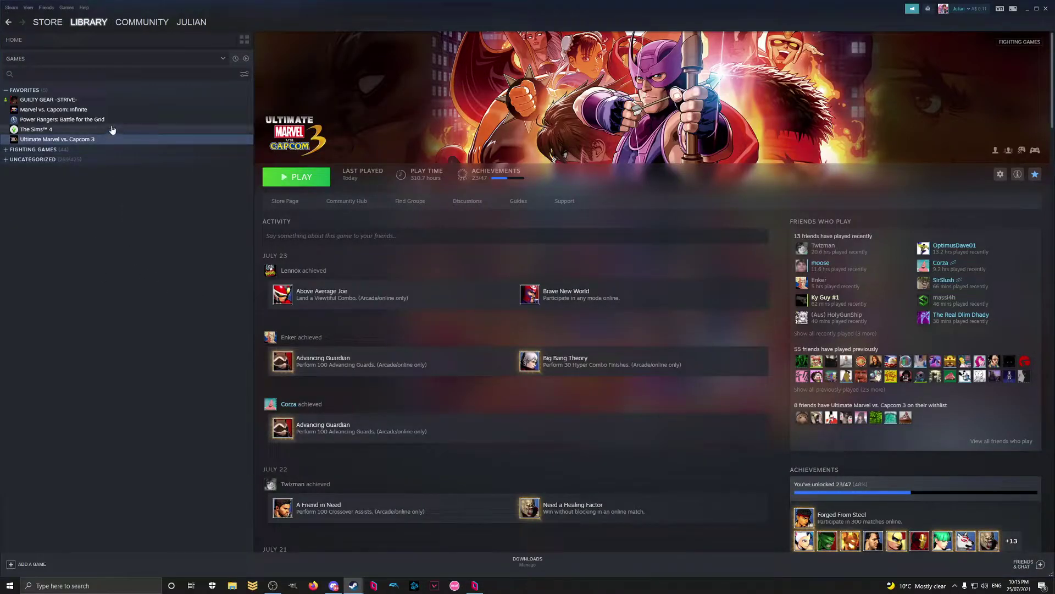
Launch Ultimate Marvel vs. Capcom 3 from the Steam Library
key(Up)
key(Down)
click(327, 183)
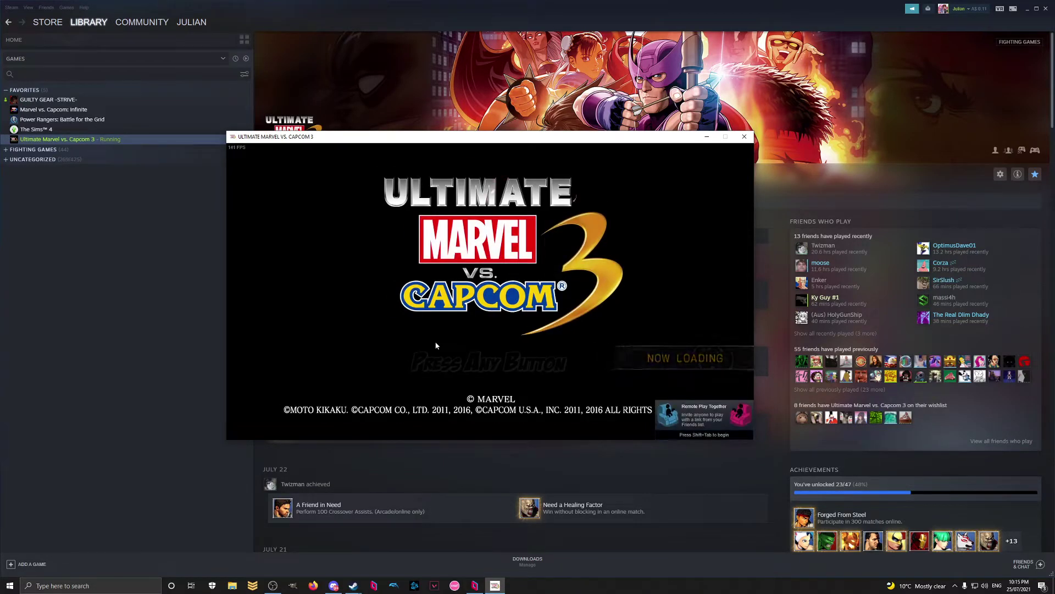
From the title screen, enter Offline Mode and choose Versus to reach Character Select
key(Return)
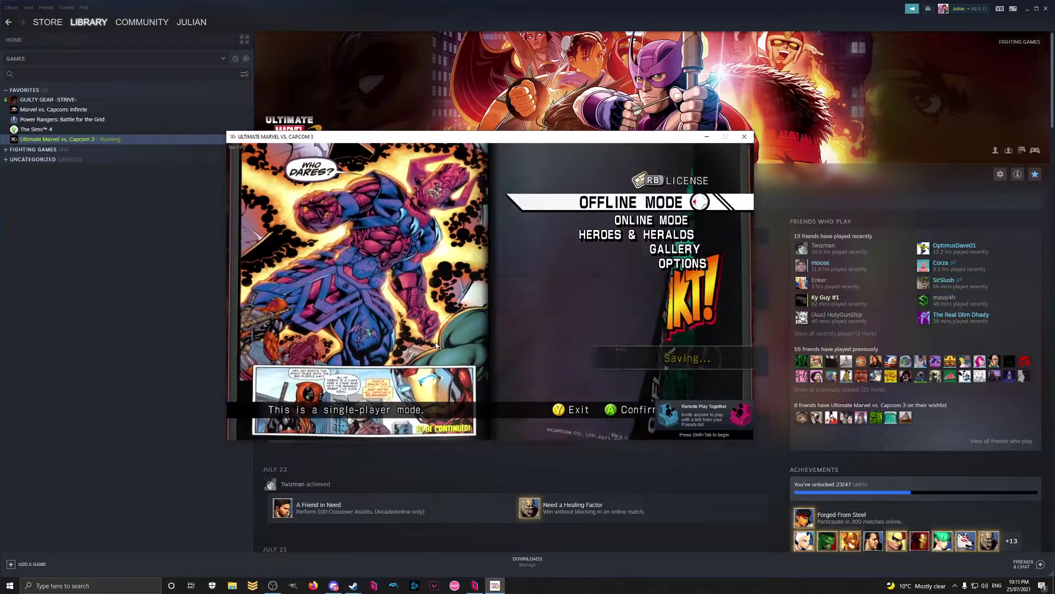
key(Down)
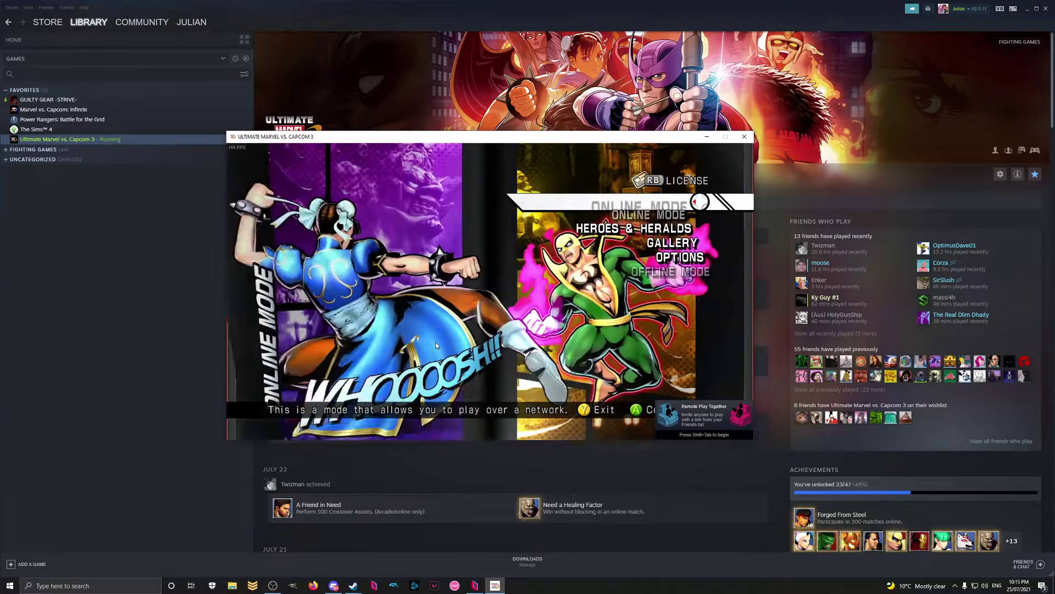
key(Up)
key(Down)
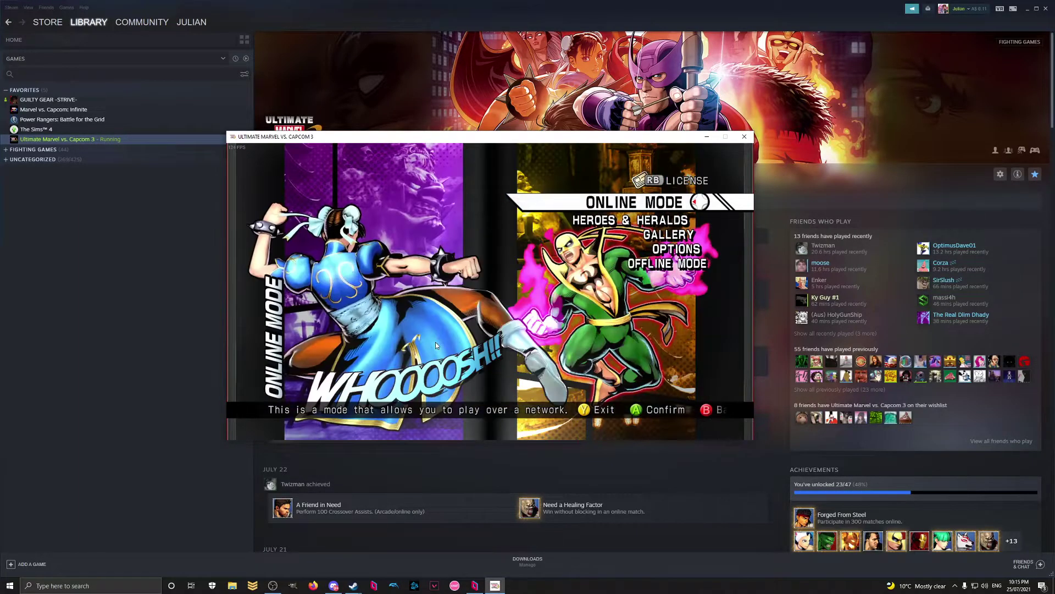
key(Up)
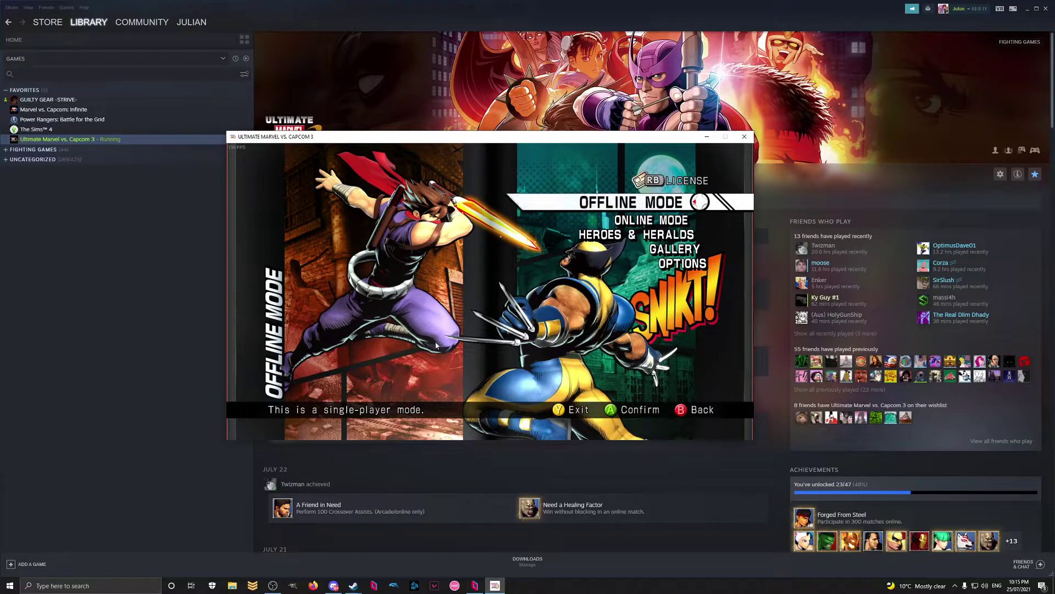
key(Return)
key(Down)
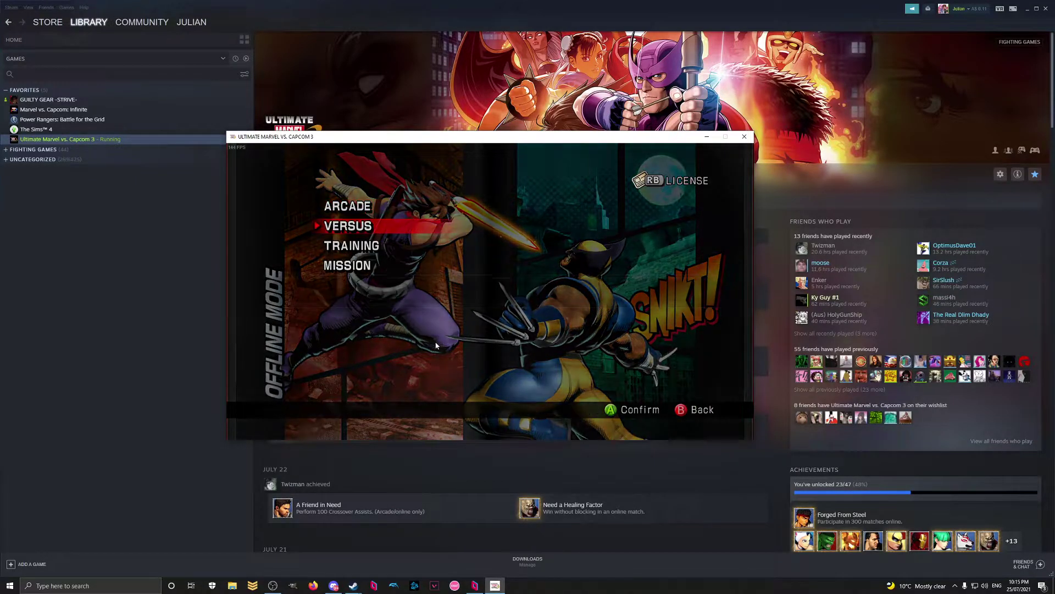
key(Return)
key(Return)
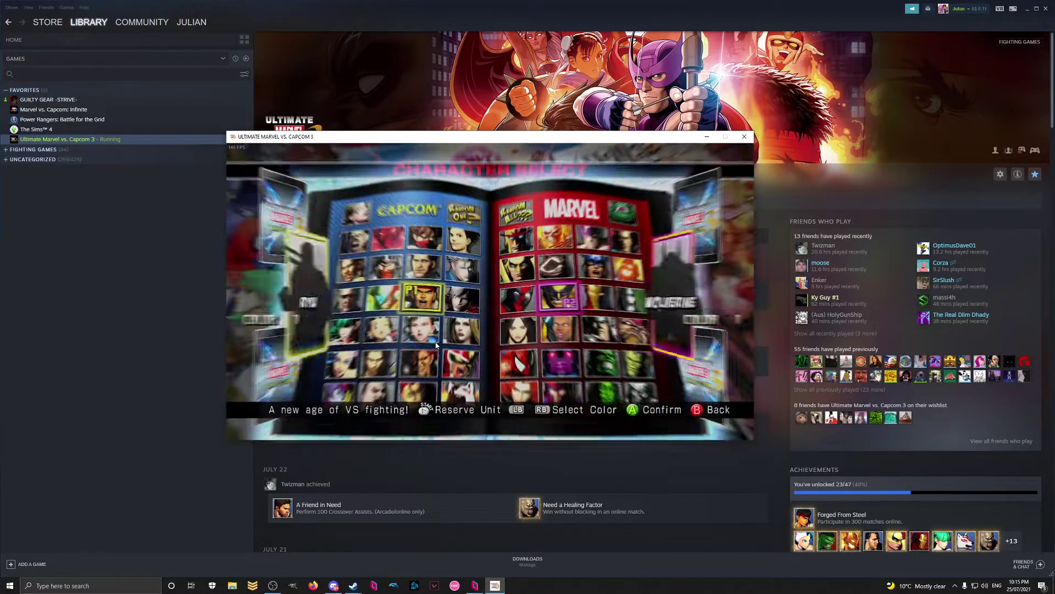
Lock in Trish for player one and Wolverine as player two's first fighter
key(Down)
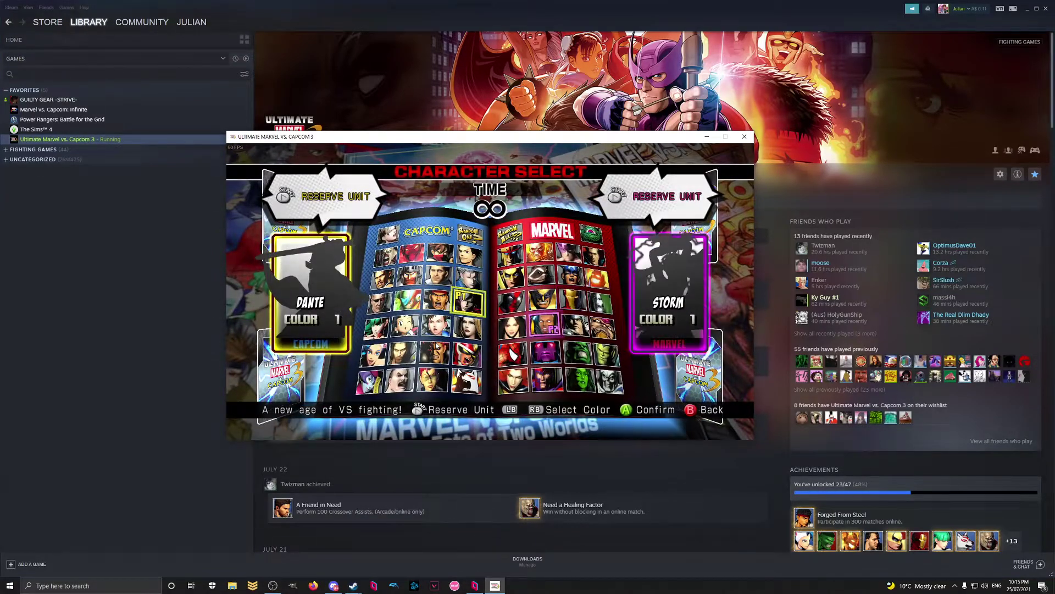
key(Down)
key(Return)
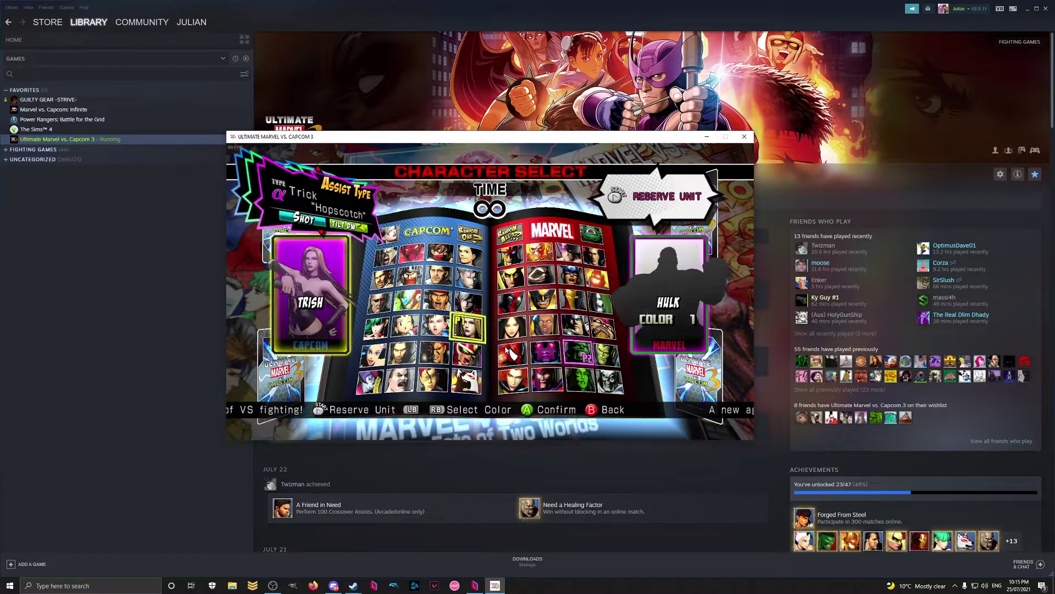
key(Up)
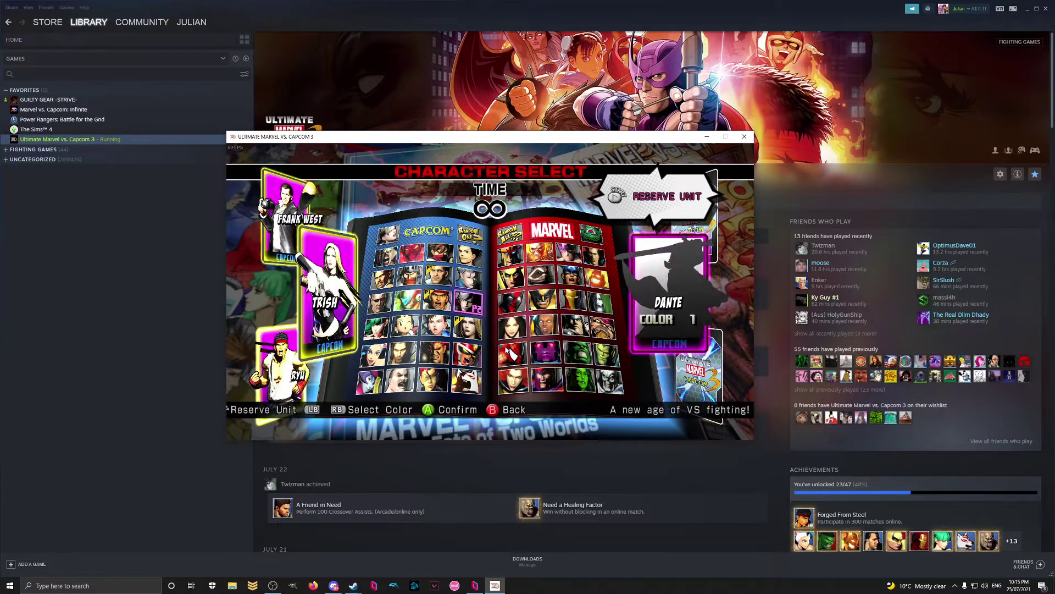
key(Left)
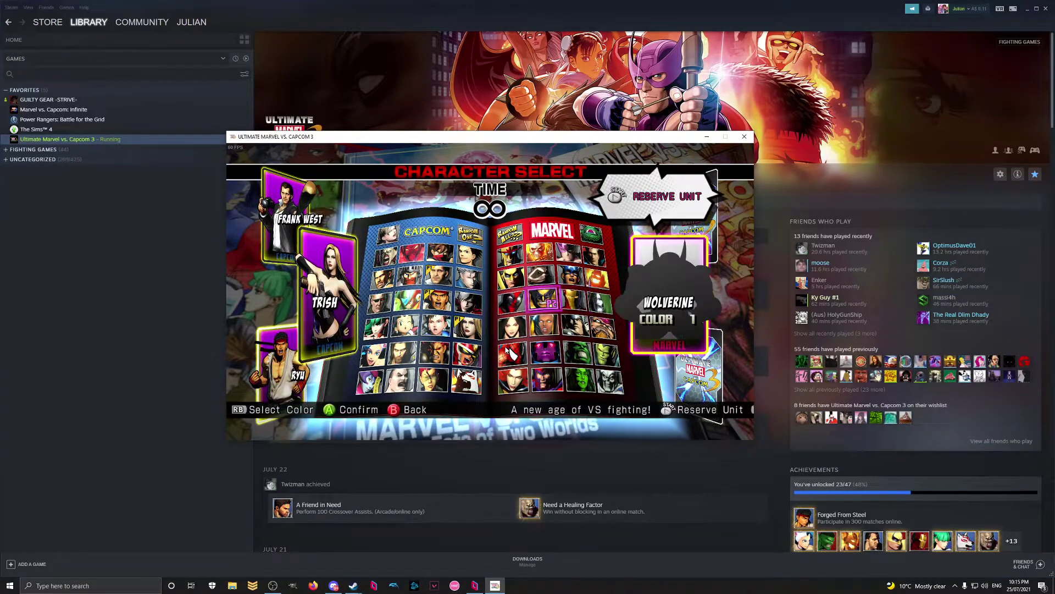
key(Return)
key(Return)
Pick Dante with his assist type as player two's second fighter
key(Up)
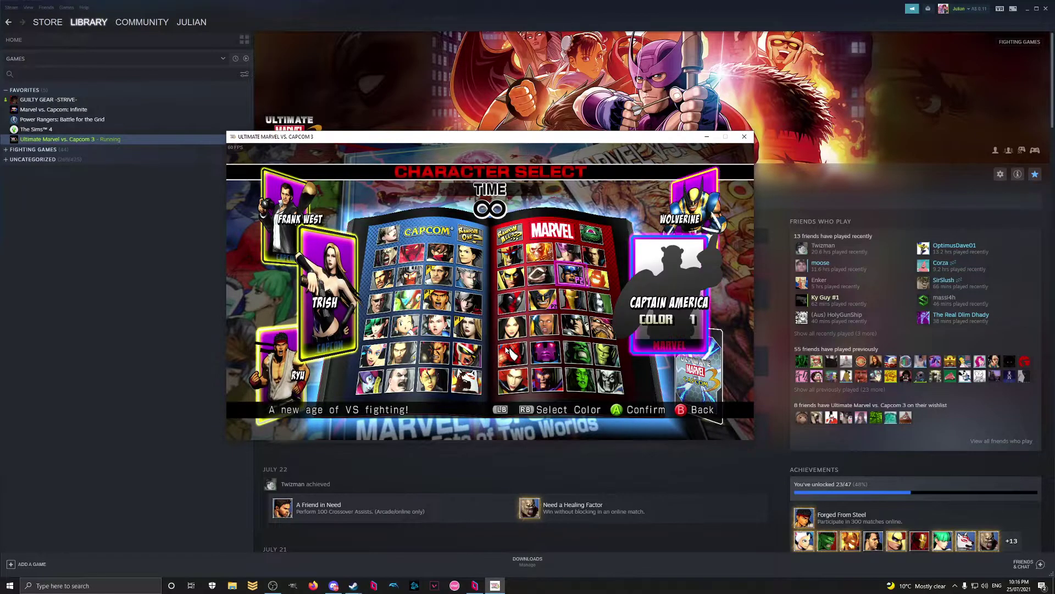
key(Right)
key(Left)
key(Down)
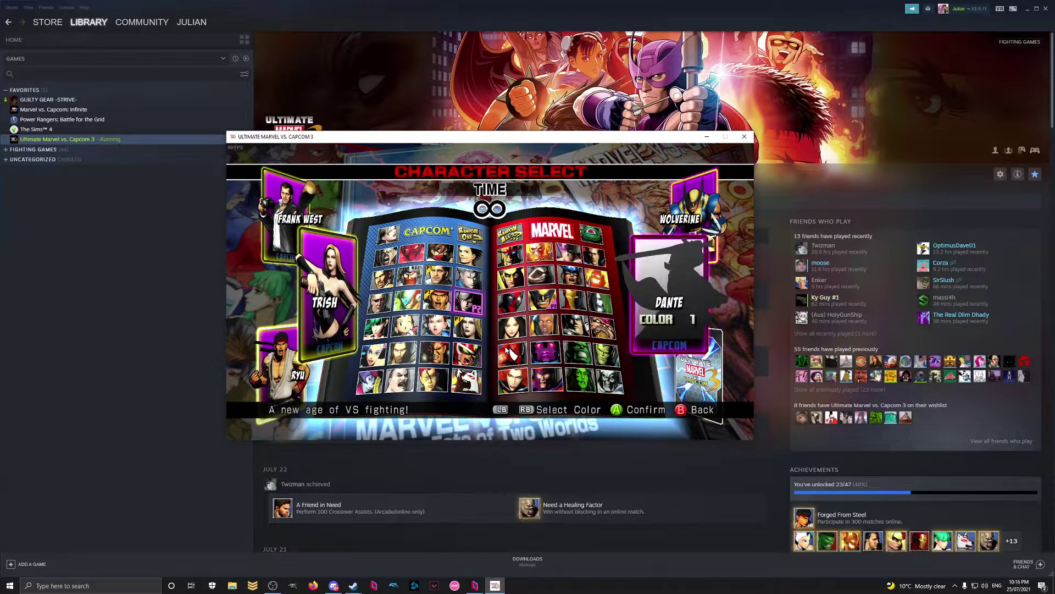
key(Down)
key(Up)
key(Left)
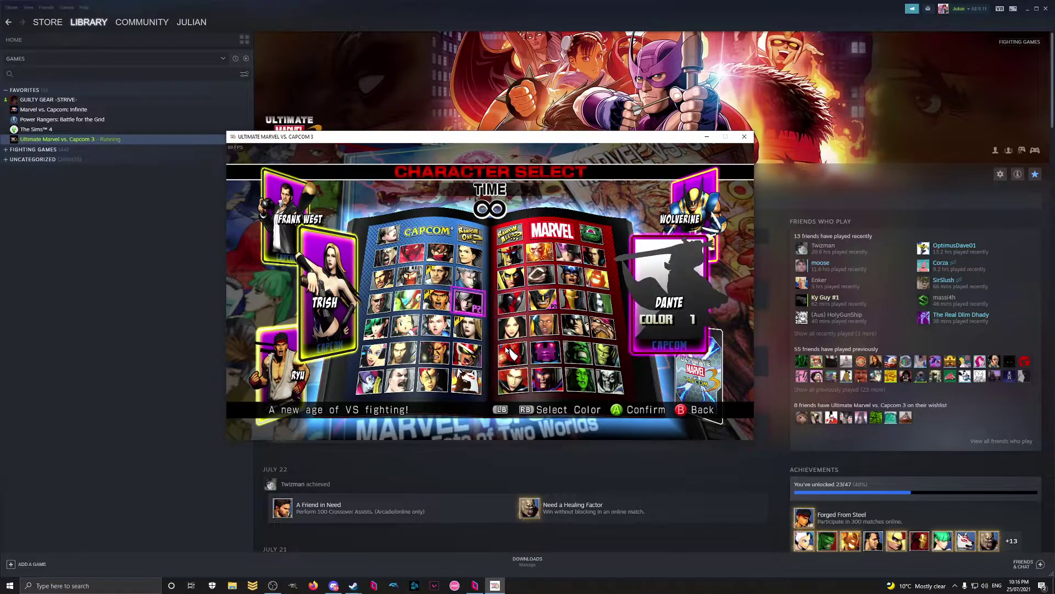
key(Return)
key(Down)
key(Down)
Pick Akuma as player two's third fighter, accept the match settings and start the fight
key(Return)
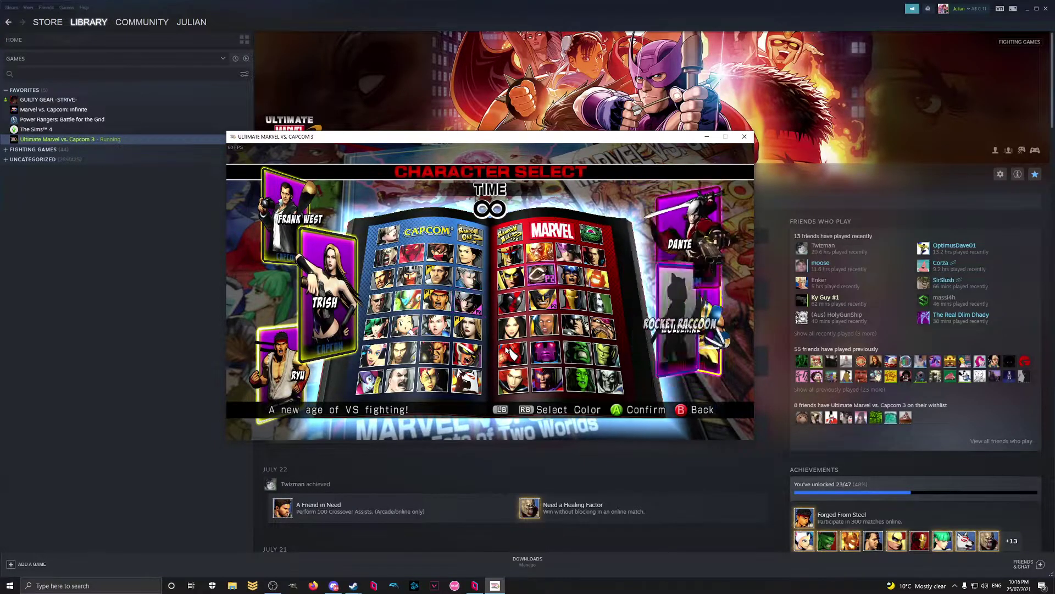
key(Up)
key(Down)
key(Left)
key(Down)
key(Right)
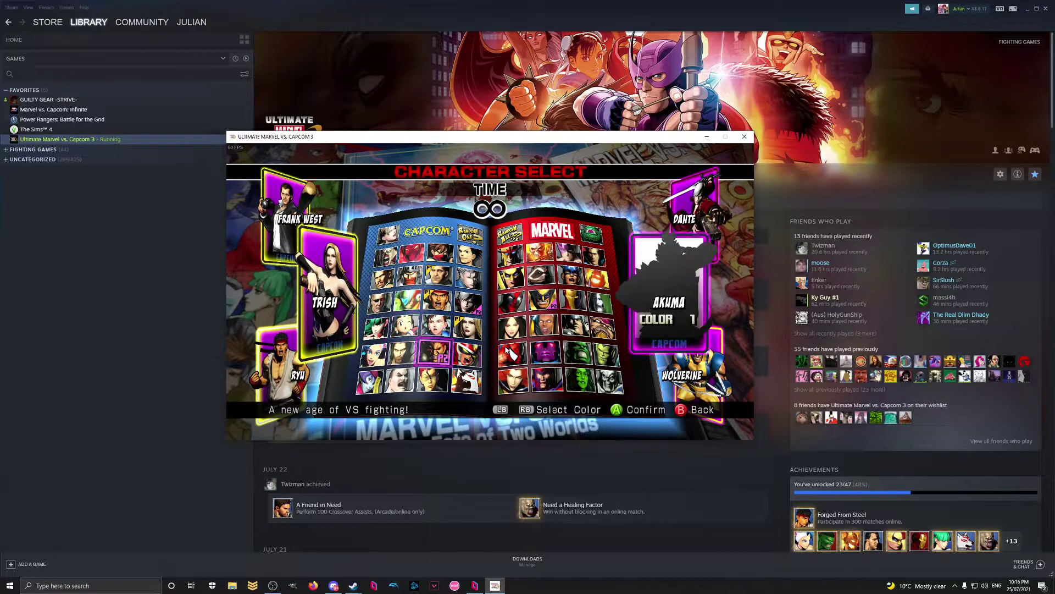
key(Return)
key(Return)
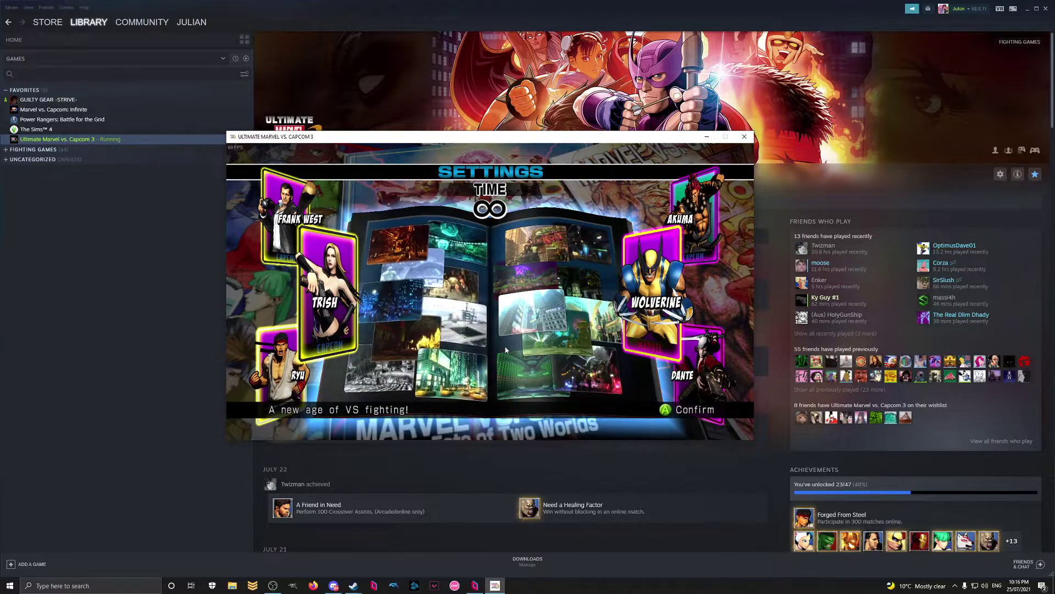
key(Down)
key(Down)
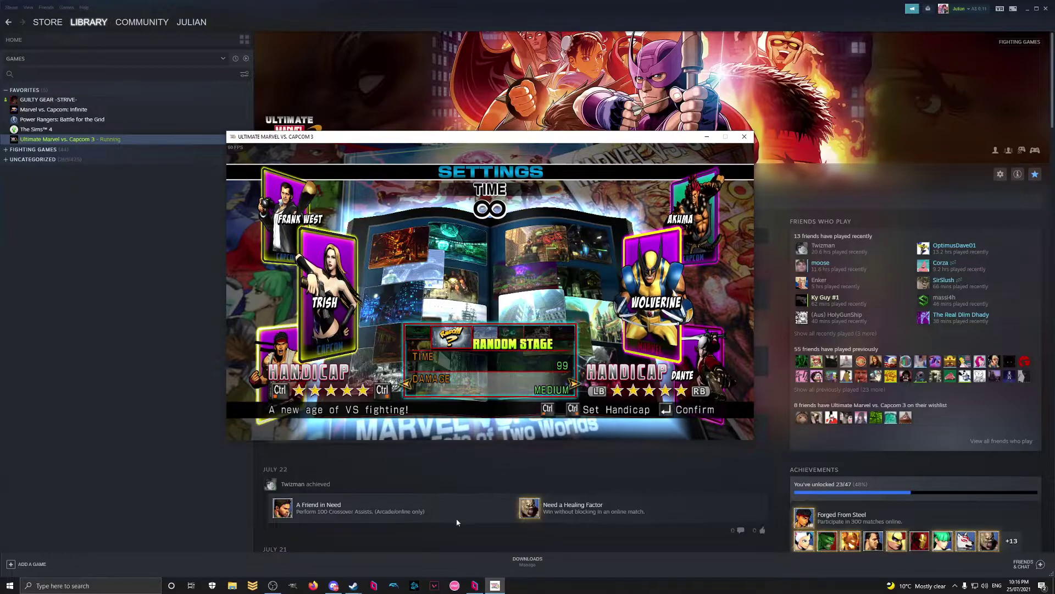
key(Return)
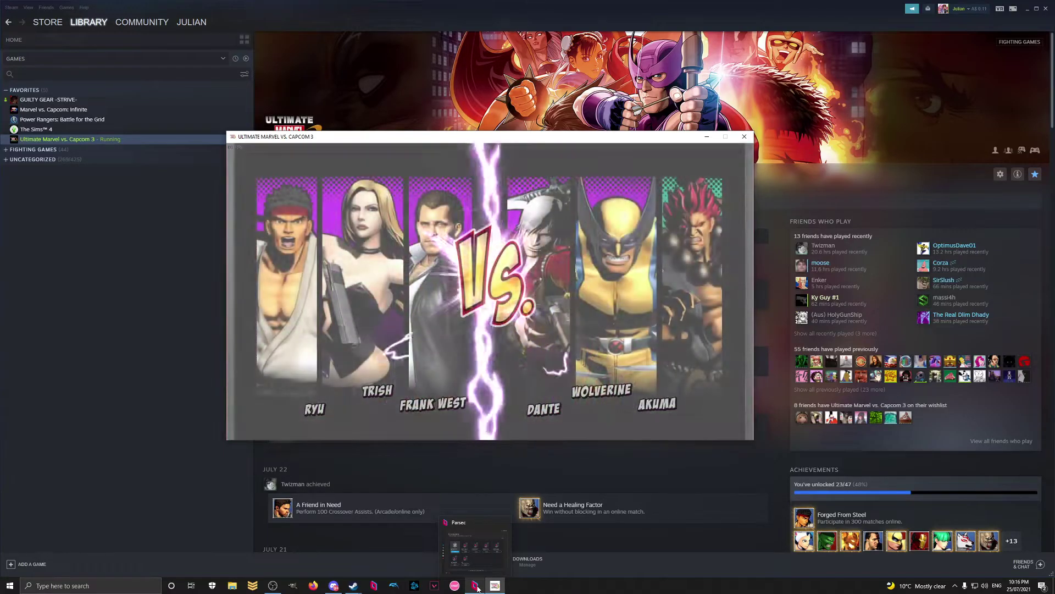
Review the joining friend's Parsec control permissions, confirming Gamepad Control is allowed
click(477, 585)
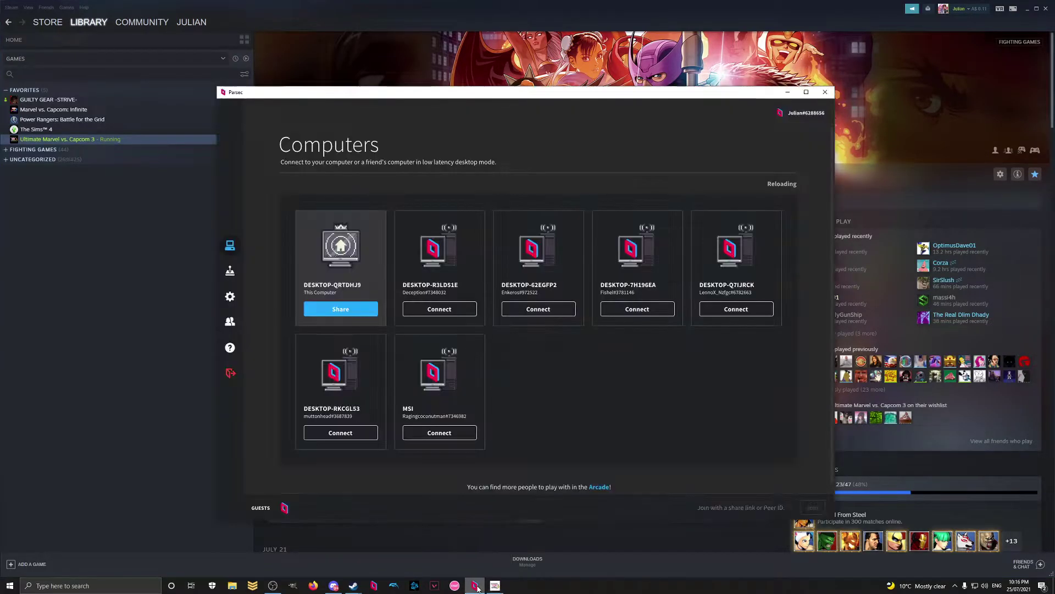
click(232, 322)
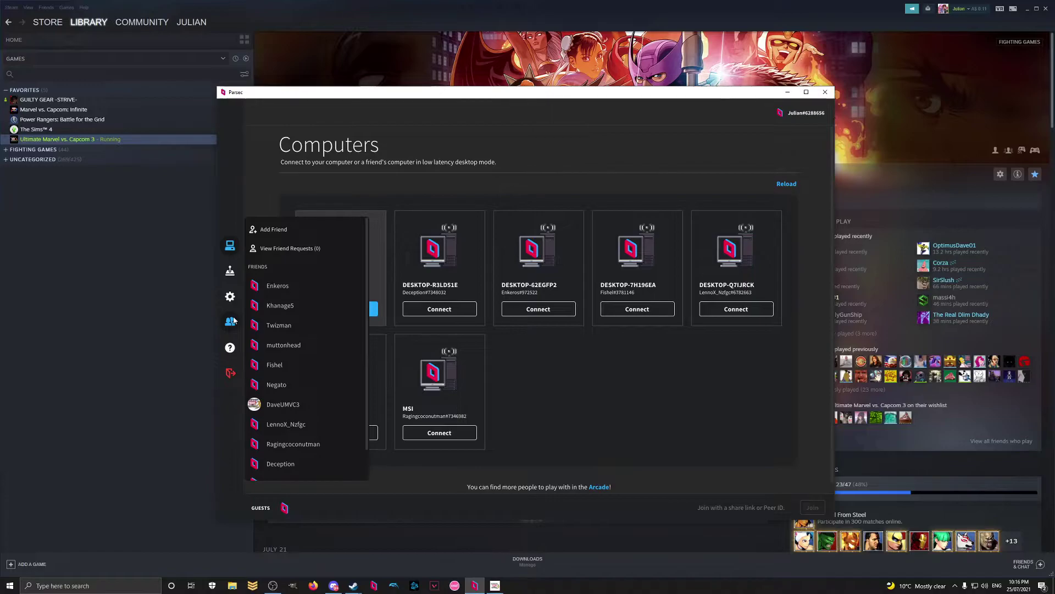
click(288, 287)
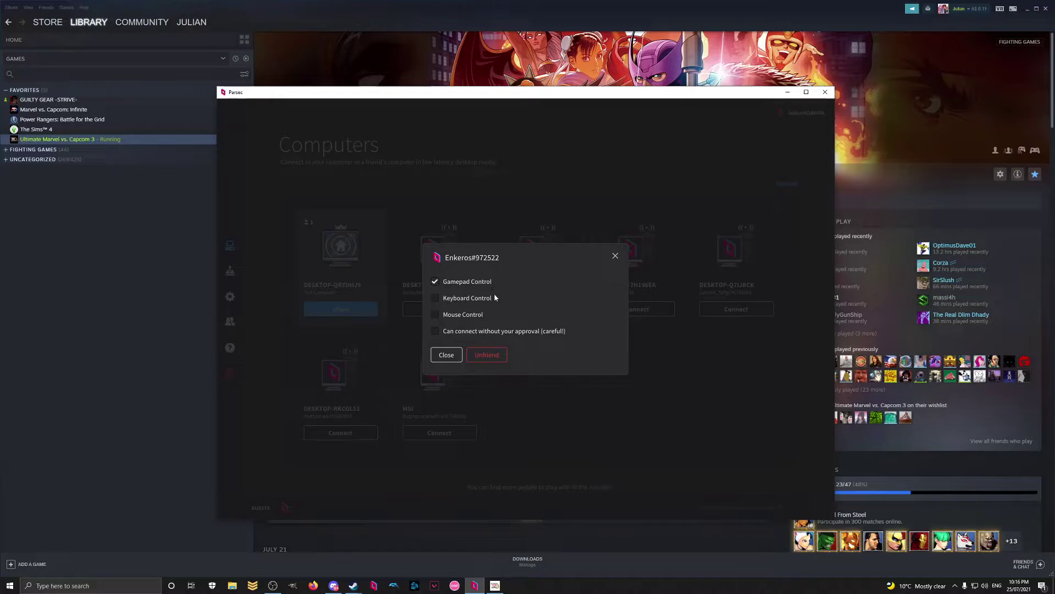
click(615, 258)
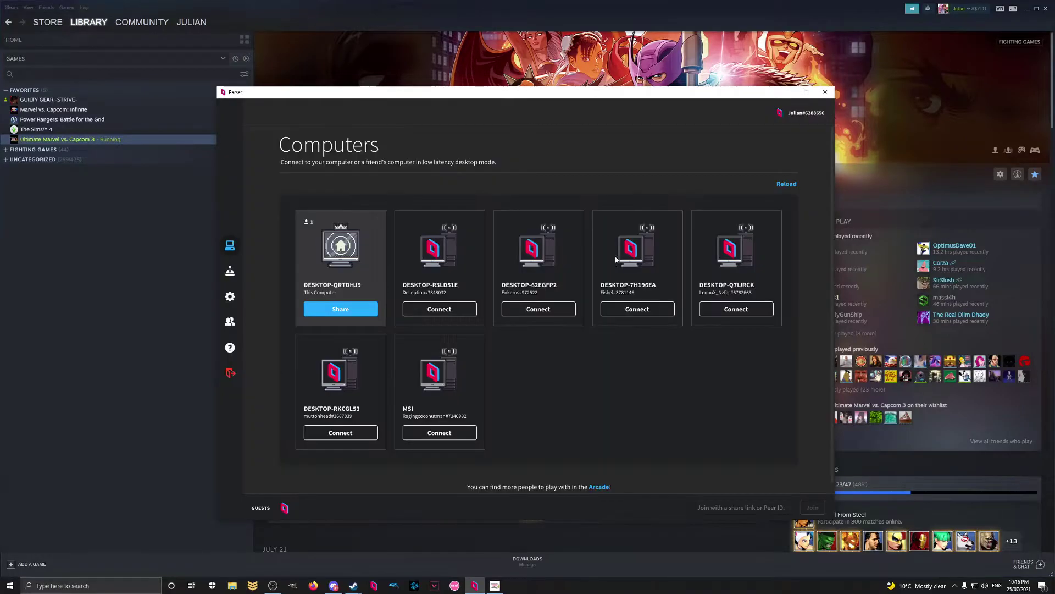
Play out the Ryu versus Wolverine match, then close the game window
click(497, 584)
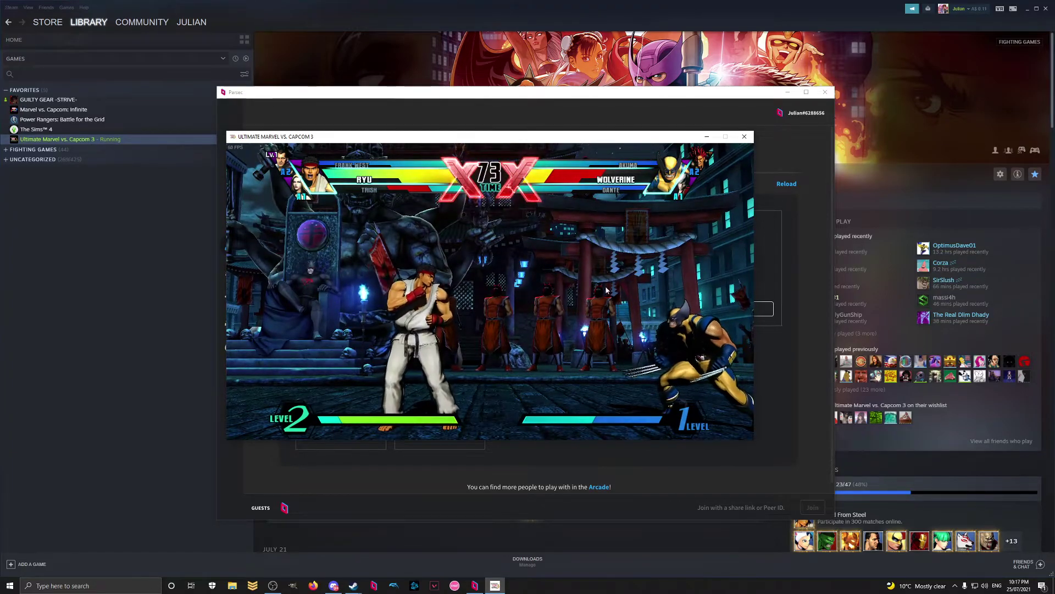
click(745, 137)
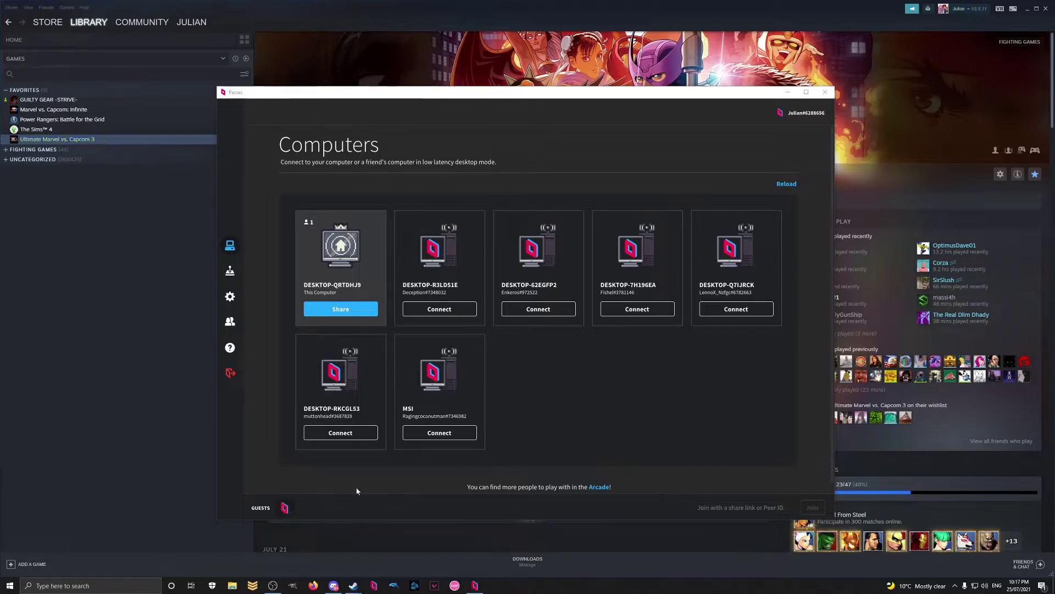
click(286, 506)
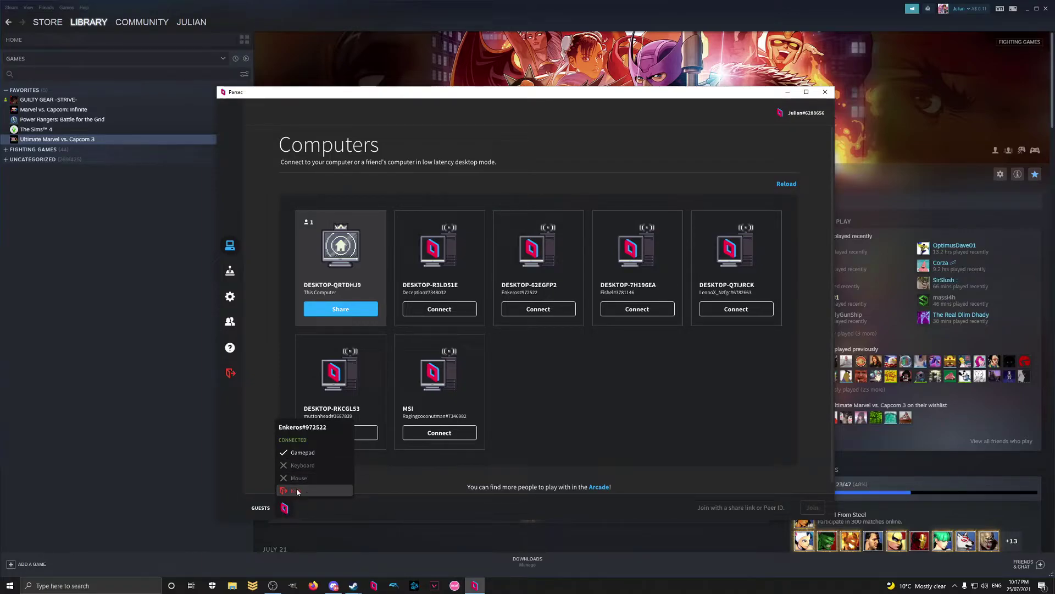
click(296, 491)
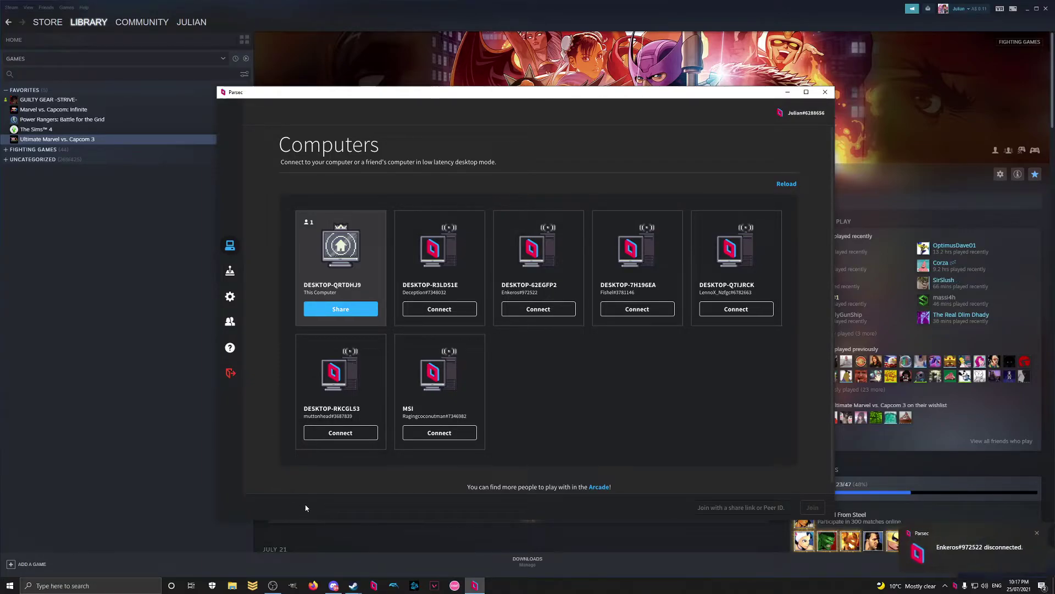